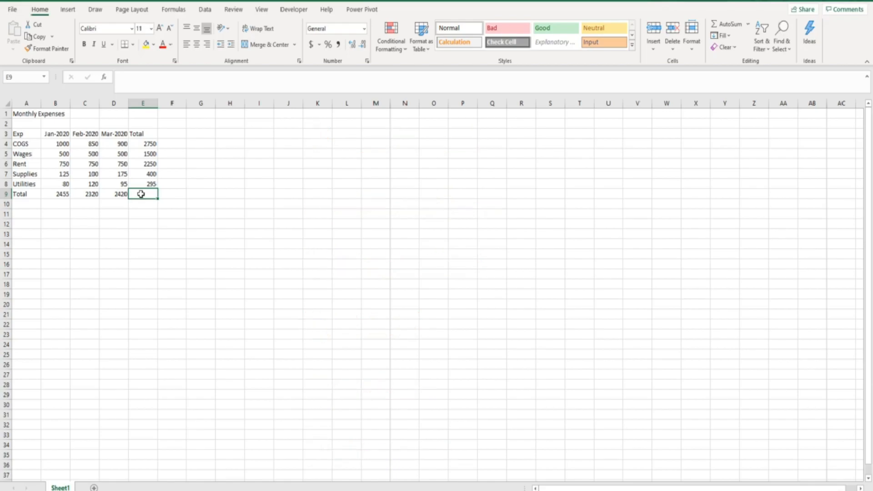
Step: Enter the formula =5+3 in empty cell G10
left_click(194, 203)
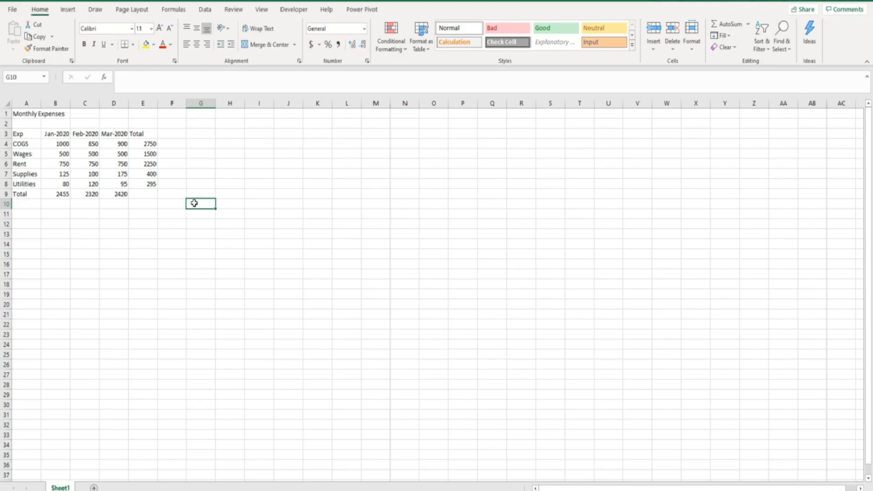
type("=5+3")
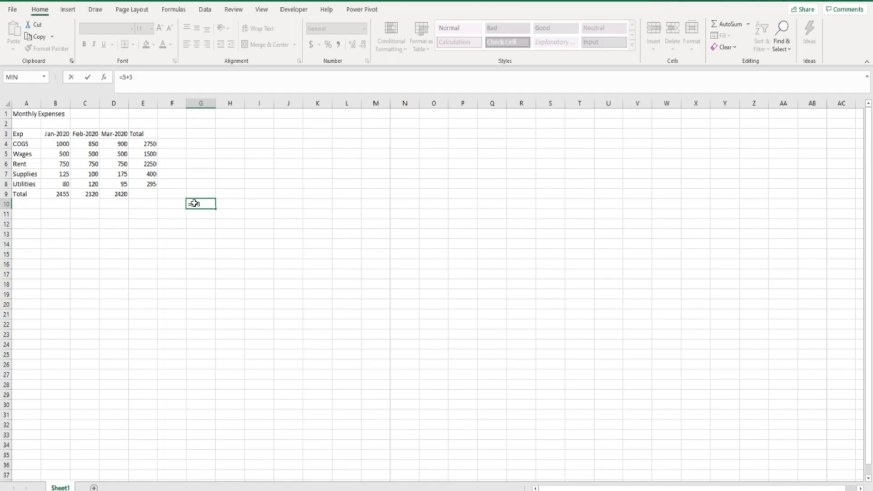
key("Return")
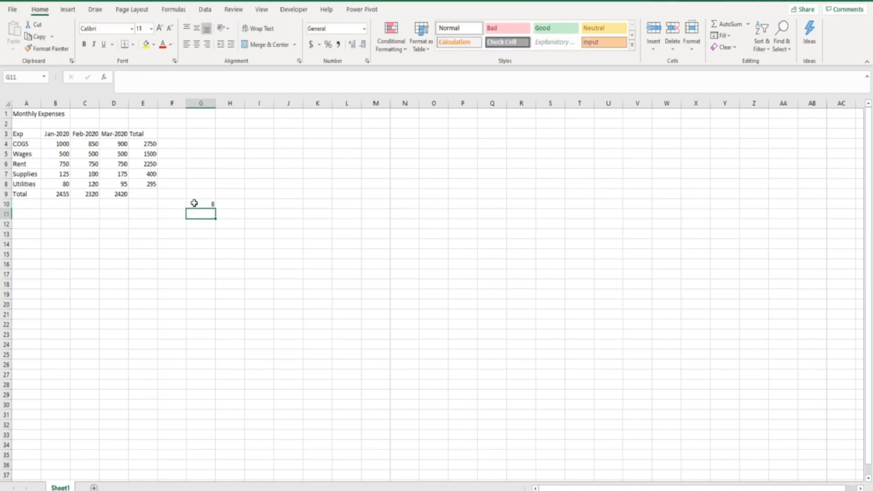
Step: Extend the formula in G10 to =5+3*2 to test the order of operations, and clear the cell
left_click(194, 203)
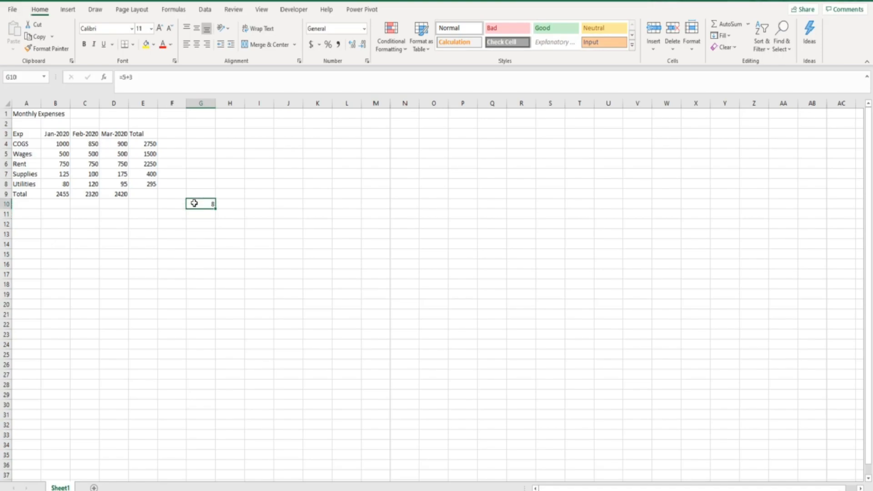
left_click(161, 76)
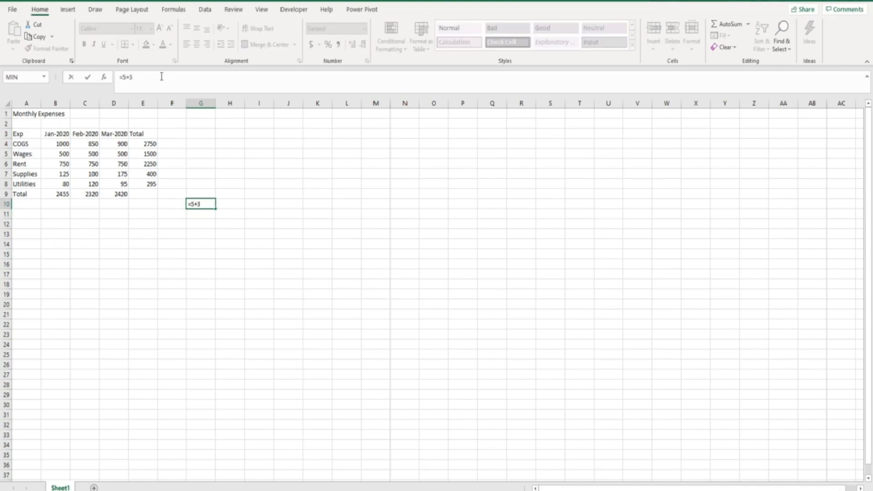
type("*2")
key("Return")
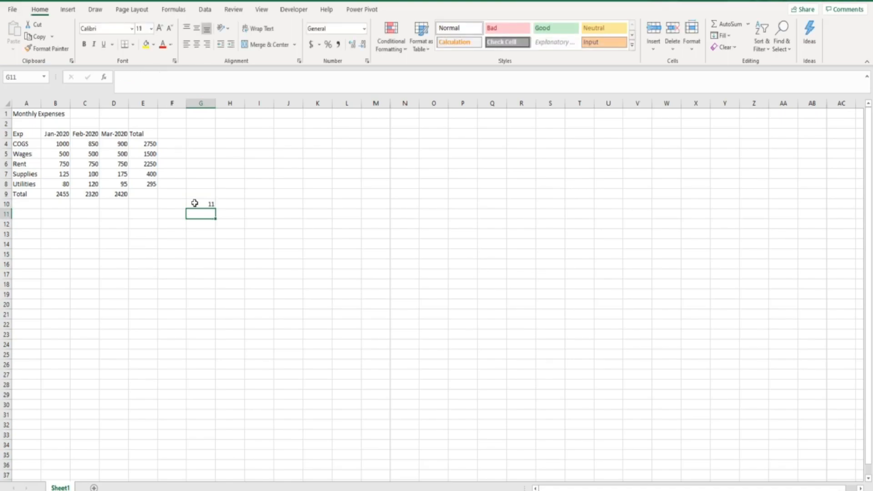
left_click(194, 204)
key("Delete")
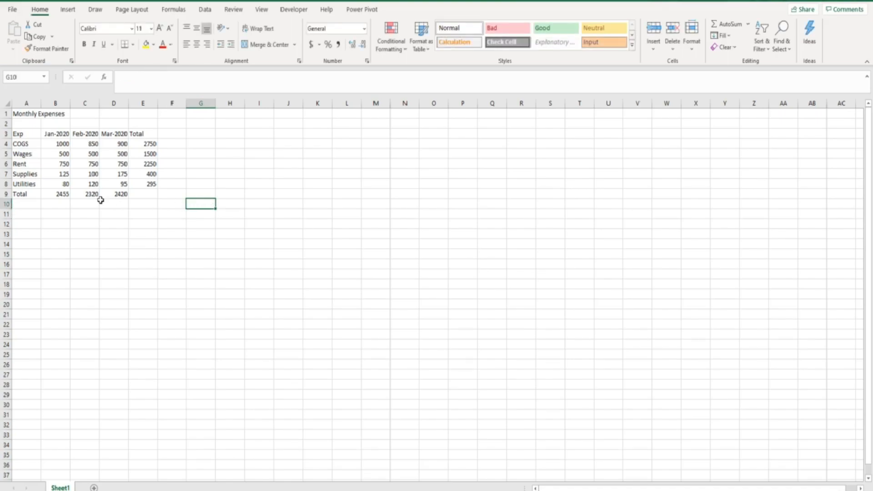
Step: Label cell A10, below the Total row heading, as AVG
left_click(34, 201)
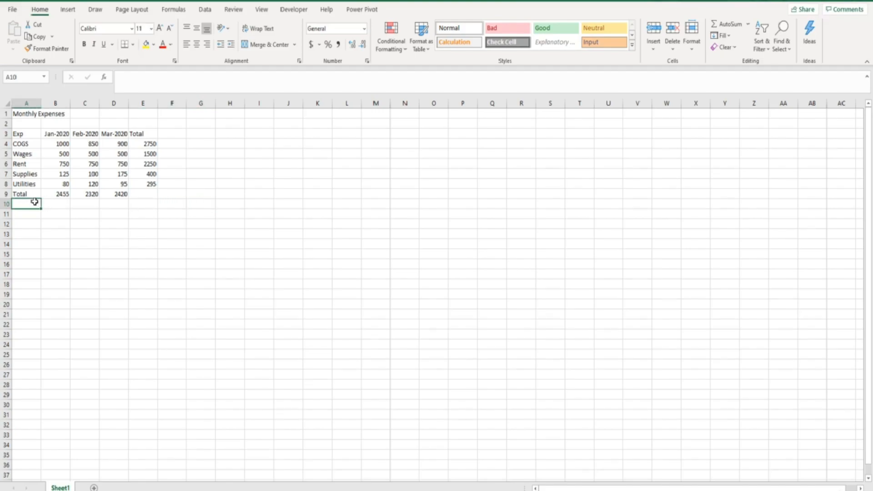
double_click(34, 201)
type("AVG")
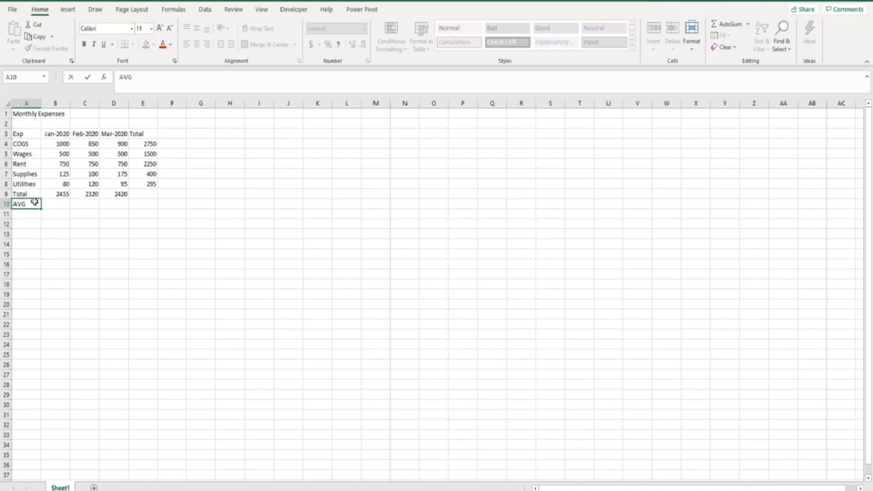
key("Tab")
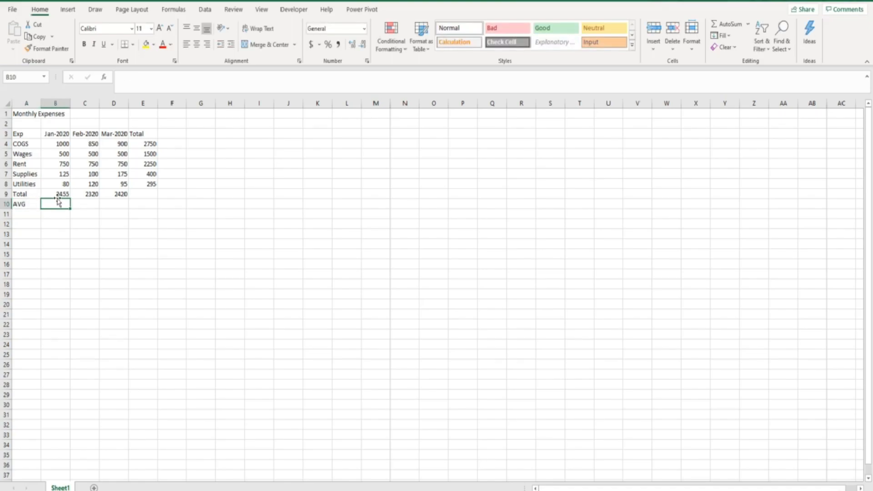
Step: Enter the formula =B4+B5+B6+B7+B8/5 in B10, referencing the five January expense cells
type("=")
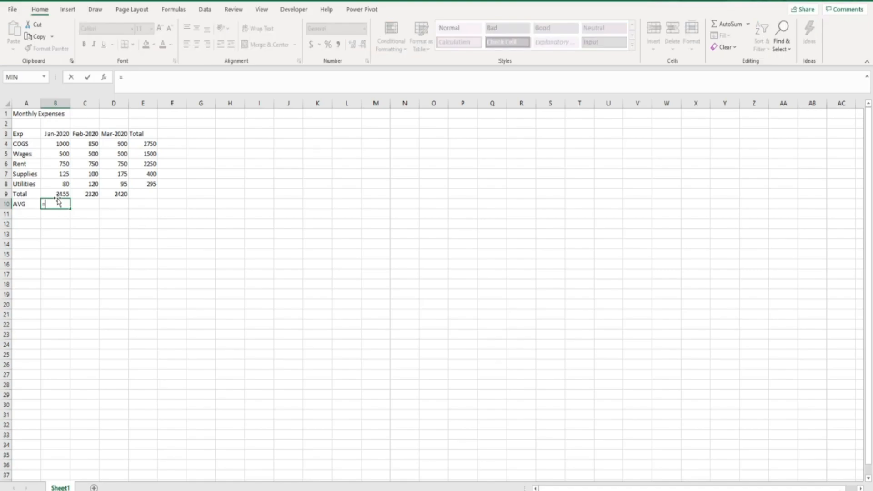
left_click(56, 144)
type("+")
left_click(55, 155)
type("+")
left_click(55, 164)
type("+")
left_click(57, 174)
type("+")
left_click(56, 184)
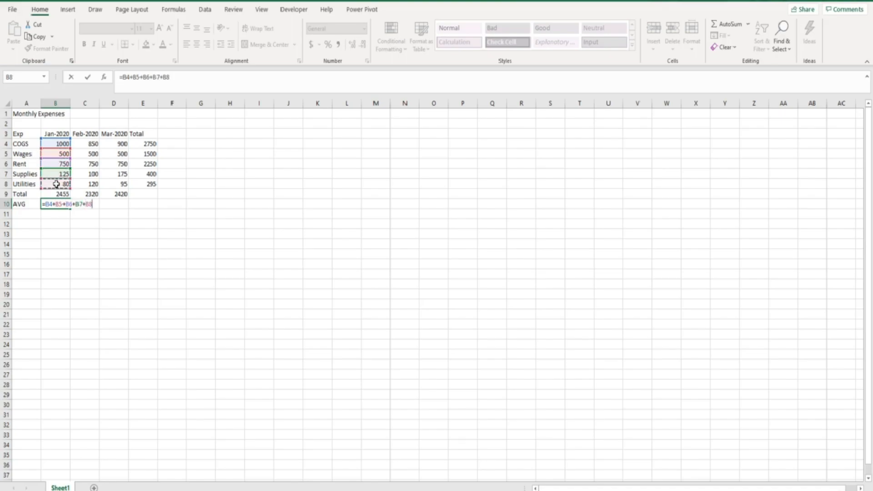
type("/5")
key("Return")
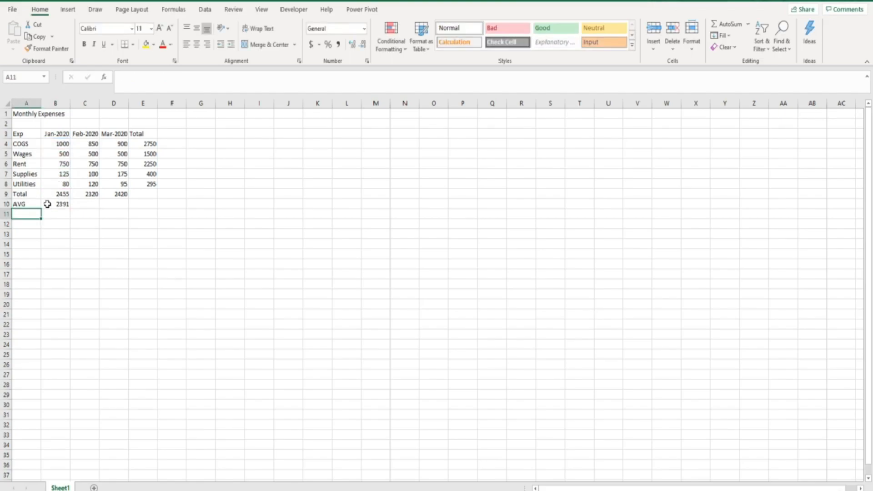
Step: Check the average of the January expenses in B4:B8 using the selection summary
left_click(53, 142)
left_click_drag(53, 143, 49, 181)
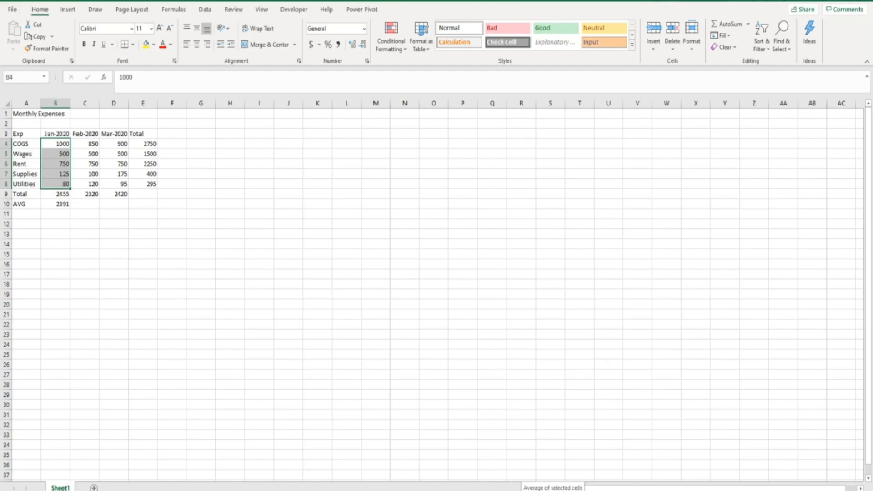
Step: Step through the calculation of B10 with Evaluate Formula to examine the order in which its terms are computed
left_click(47, 204)
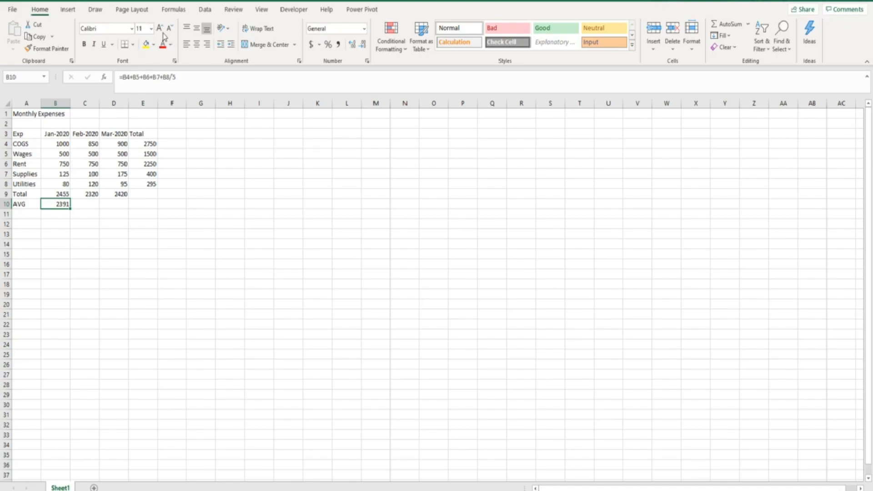
left_click(174, 10)
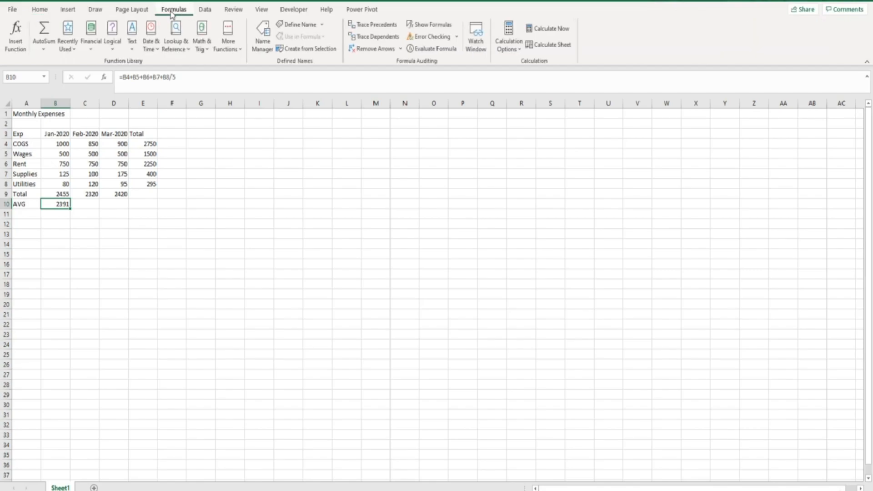
left_click(419, 51)
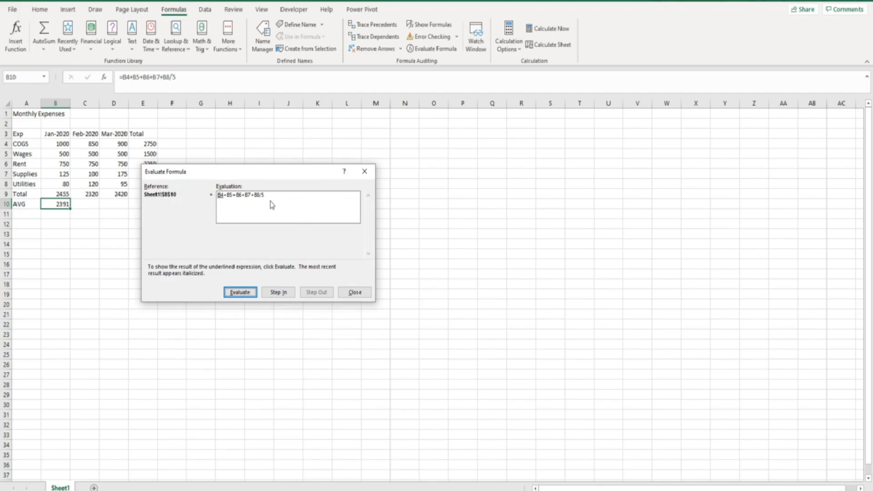
left_click(253, 297)
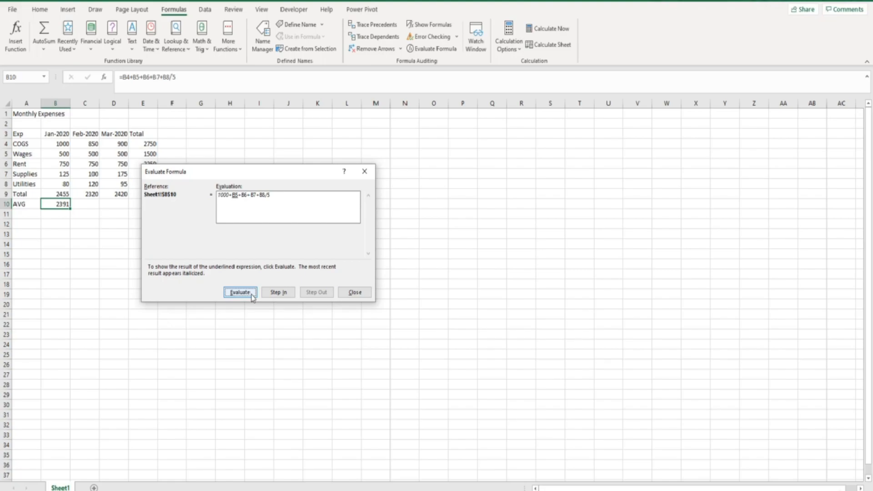
left_click(253, 297)
left_click(253, 297)
left_click(253, 297)
left_click(253, 297)
left_click(252, 297)
left_click(253, 294)
left_click(253, 293)
left_click(252, 294)
left_click(240, 292)
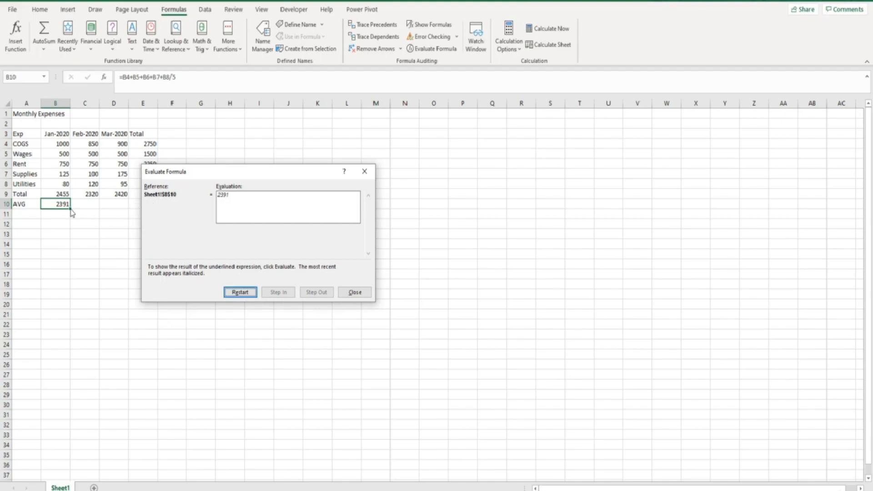
left_click(357, 293)
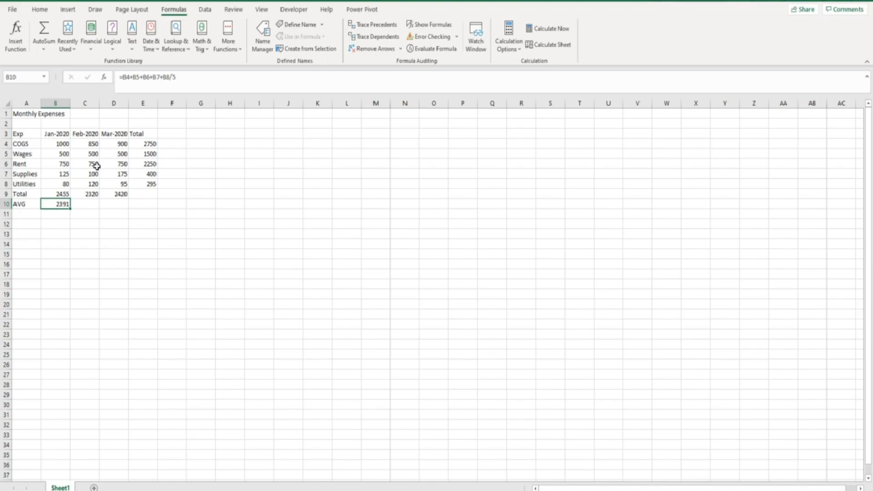
Step: Correct the January average formula in B10 to =(B4+B5+B6+B7+B8)/5 by enclosing the sum in parentheses
left_click(137, 83)
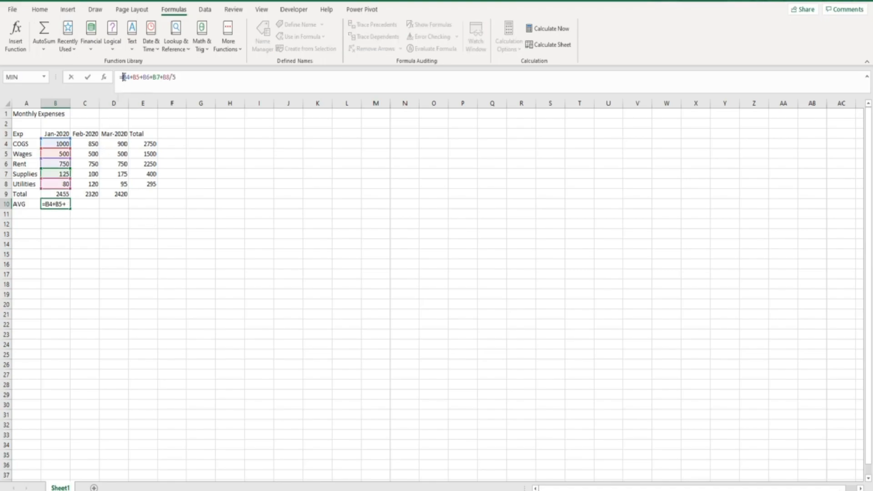
type("(")
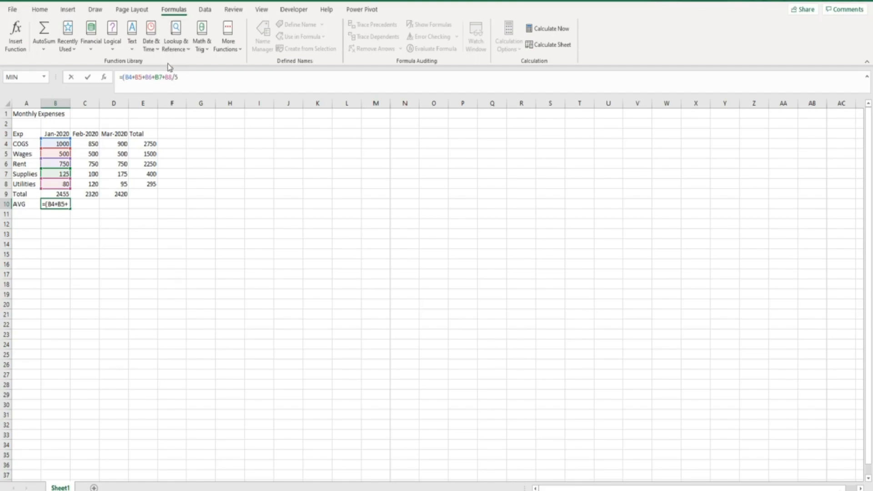
left_click(174, 79)
key("Left")
key("Left")
type(")")
key("Return")
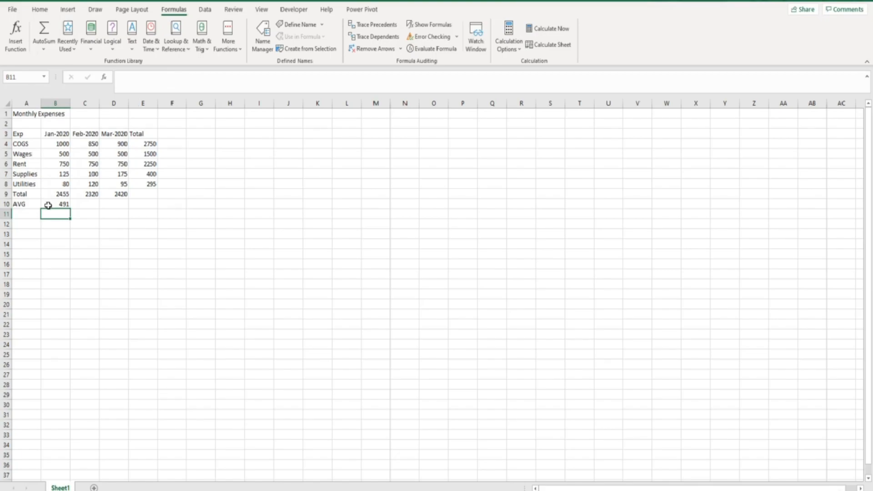
Step: Check the average of B4:B8 and verify the corrected B10 formula by stepping through it with Evaluate Formula
left_click_drag(51, 144, 51, 184)
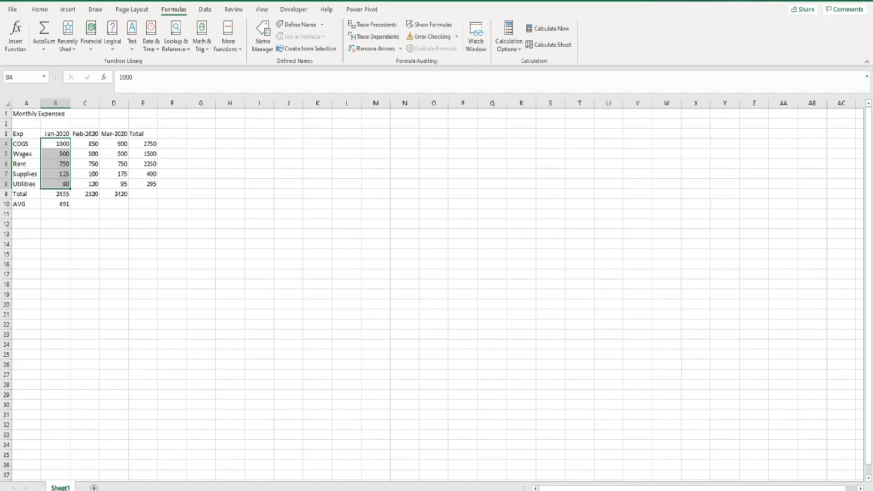
left_click(53, 205)
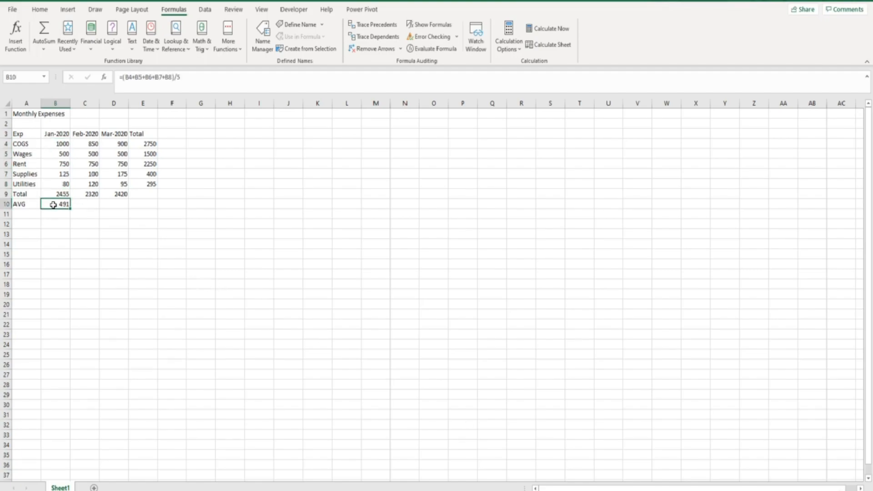
left_click(423, 50)
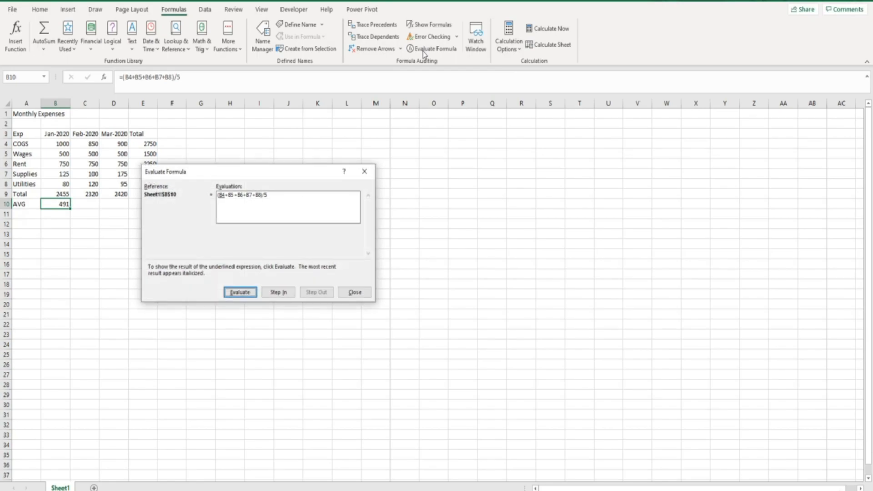
left_click(237, 292)
left_click(237, 292)
left_click(237, 292)
left_click(237, 293)
left_click(237, 292)
left_click(237, 293)
left_click(237, 292)
left_click(237, 292)
left_click(247, 297)
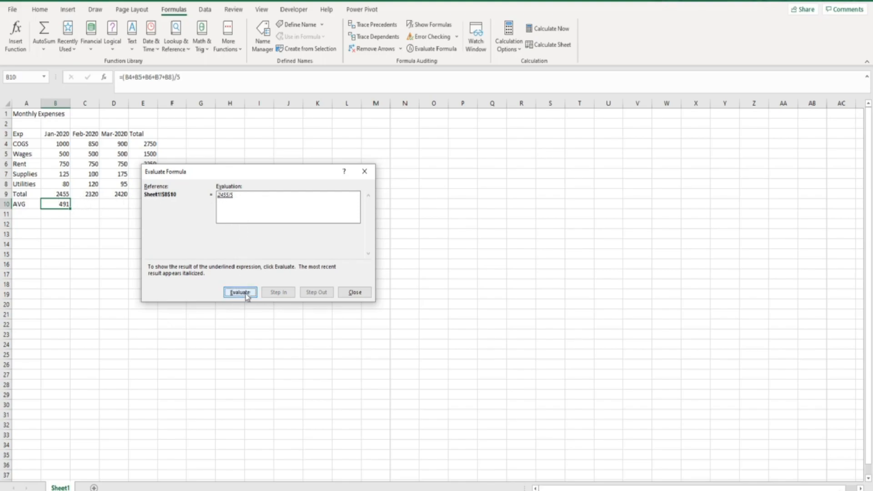
left_click(247, 297)
left_click(357, 295)
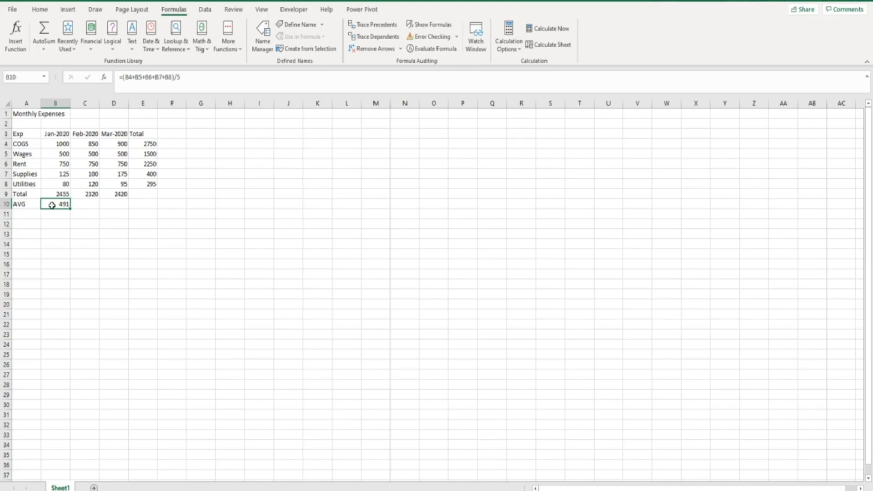
left_click(78, 203)
left_click(108, 206)
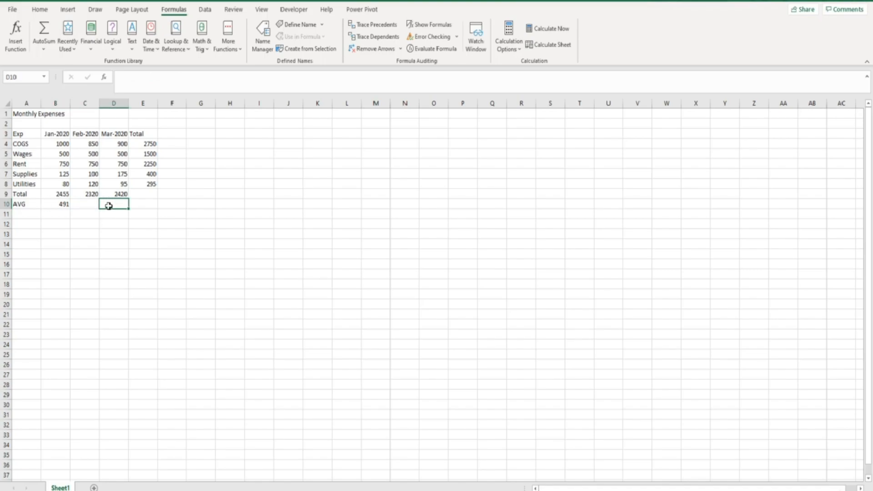